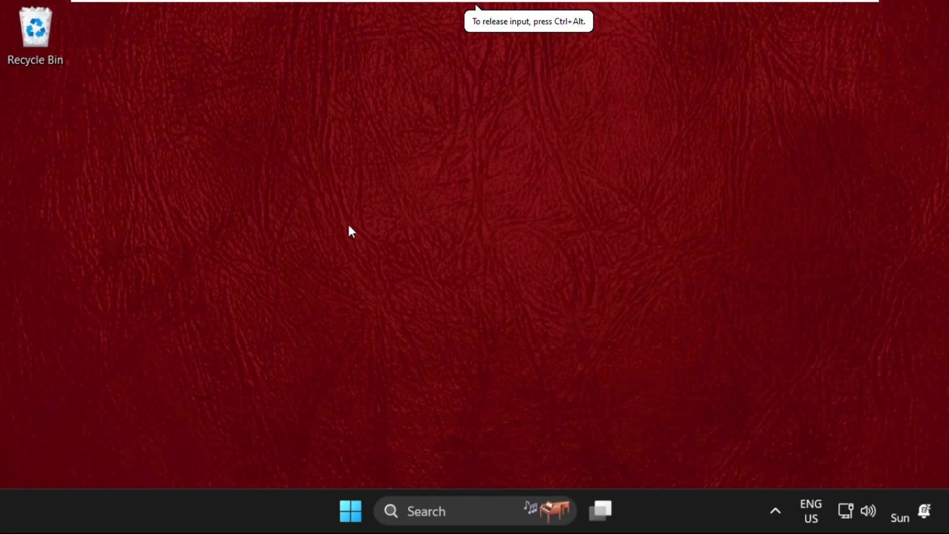
Step: Refresh the desktop, then bring up the Run box with %localappdata% as the path
right_click(223, 200)
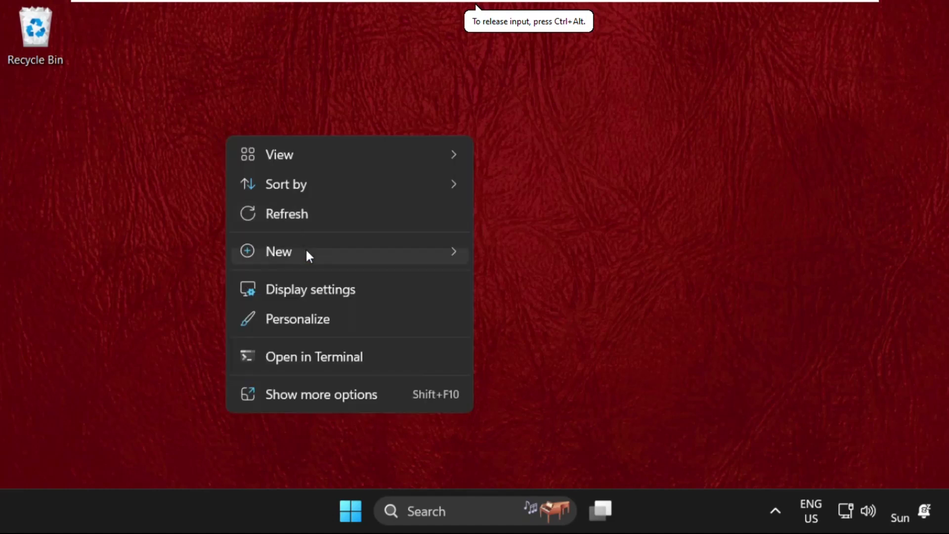
click(313, 213)
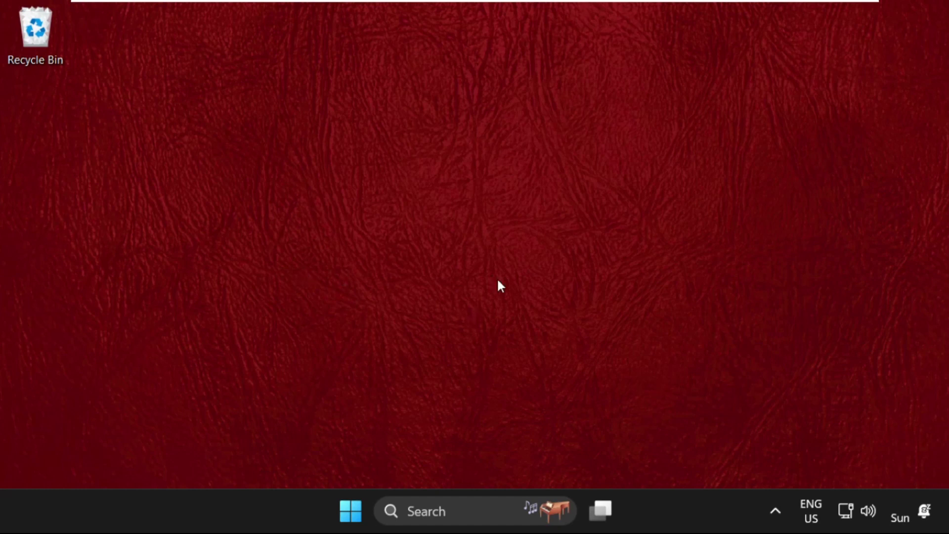
right_click(352, 511)
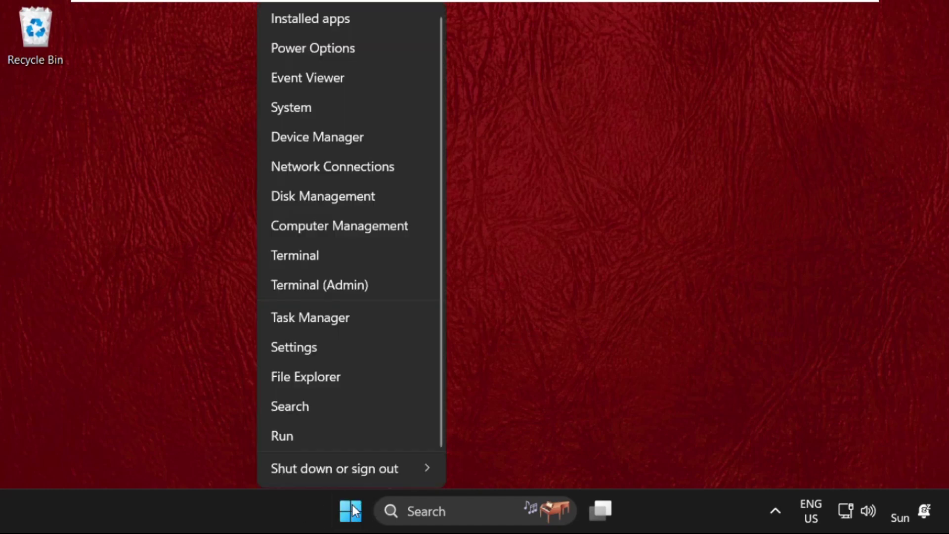
click(309, 431)
drag(187, 311, 493, 203)
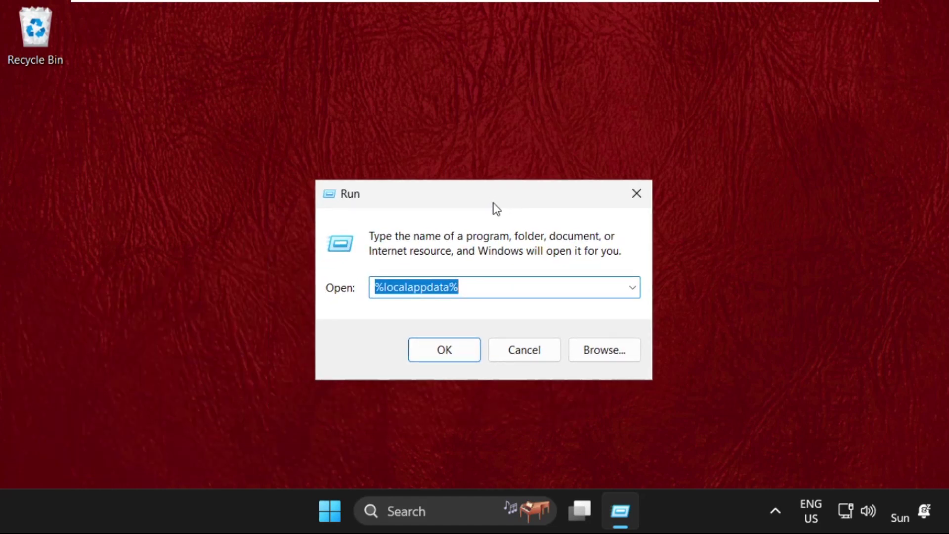
click(475, 289)
drag(479, 289, 383, 289)
click(383, 289)
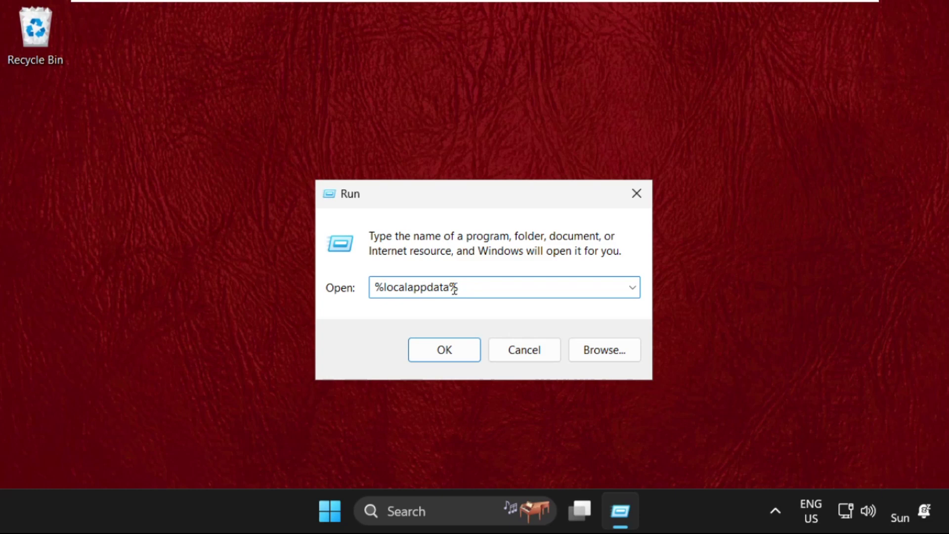
Step: Open AppData\Local in a restored, wider Explorer window and turn on Hidden items
click(444, 349)
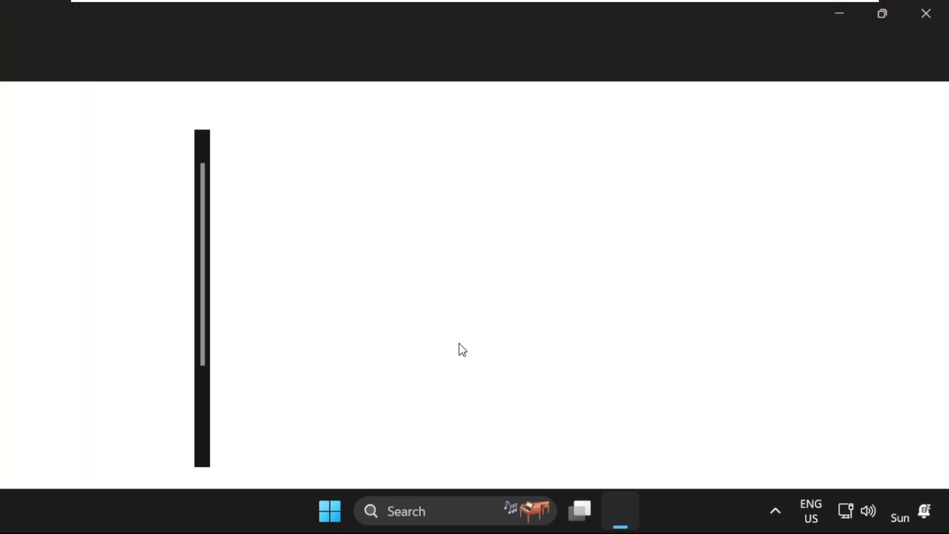
double_click(567, 19)
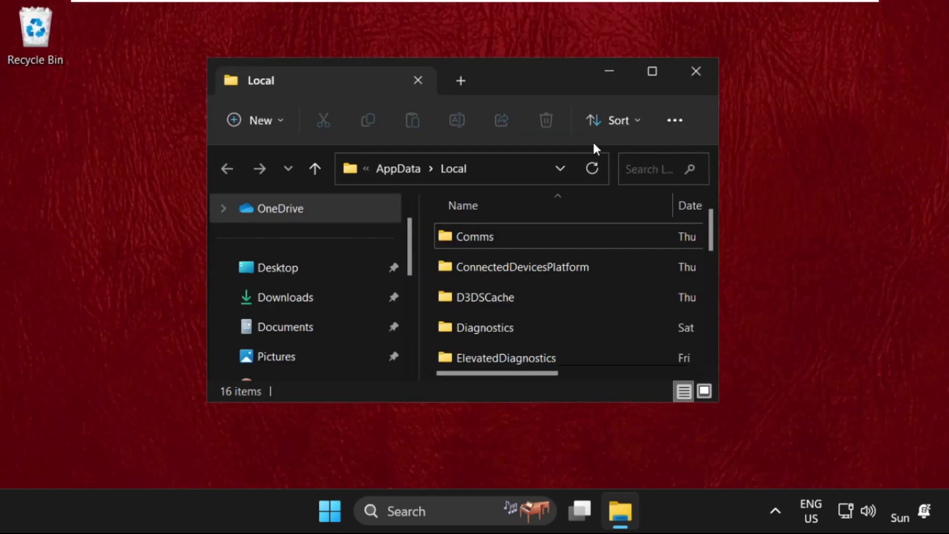
drag(718, 229, 943, 230)
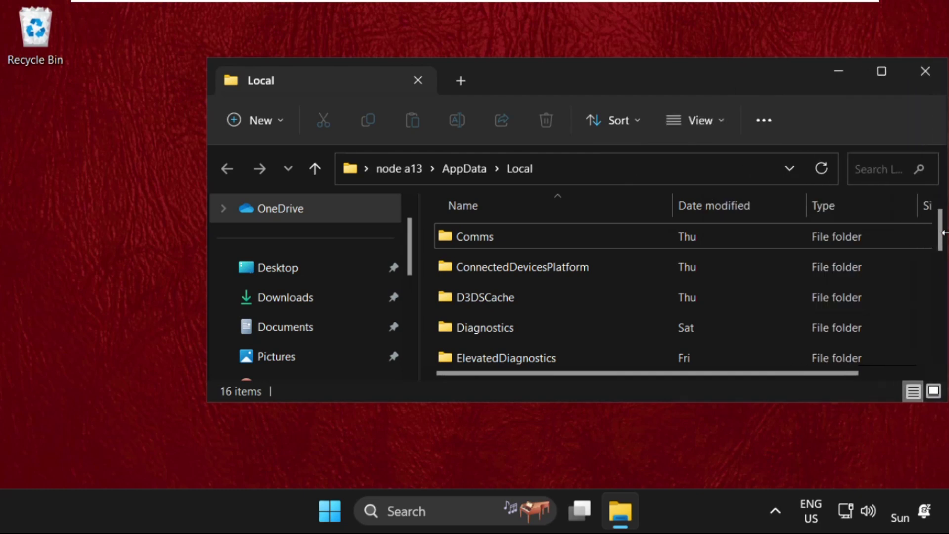
drag(687, 81, 555, 75)
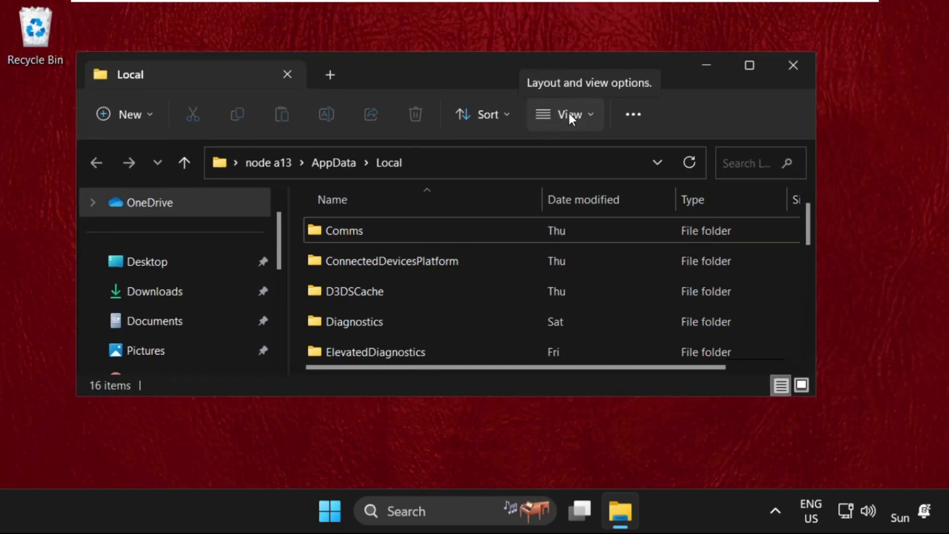
click(568, 114)
mouse_move(561, 431)
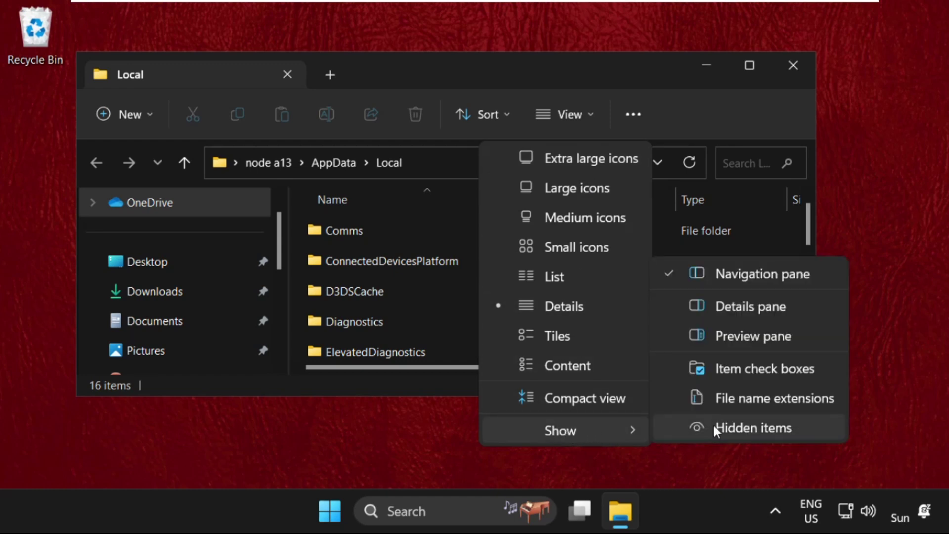
click(745, 426)
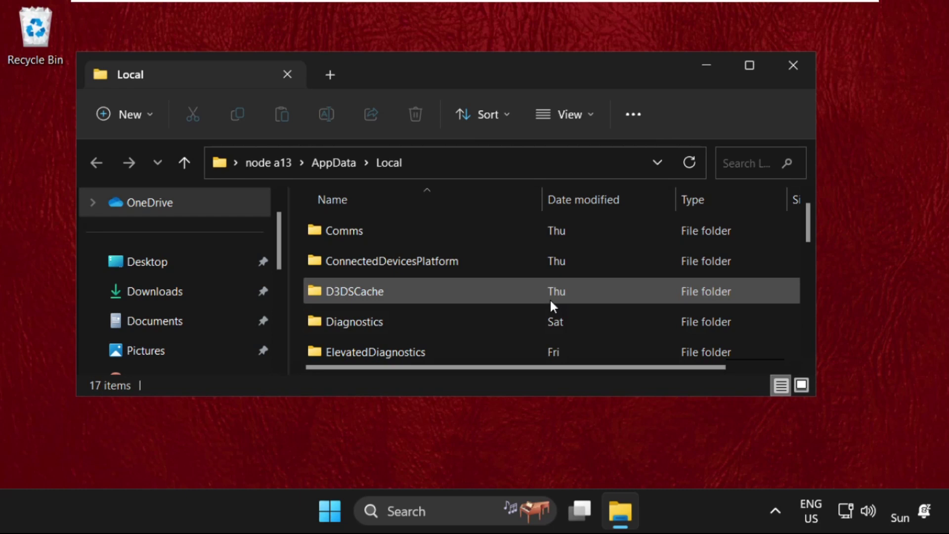
scroll(427, 304, down, 5)
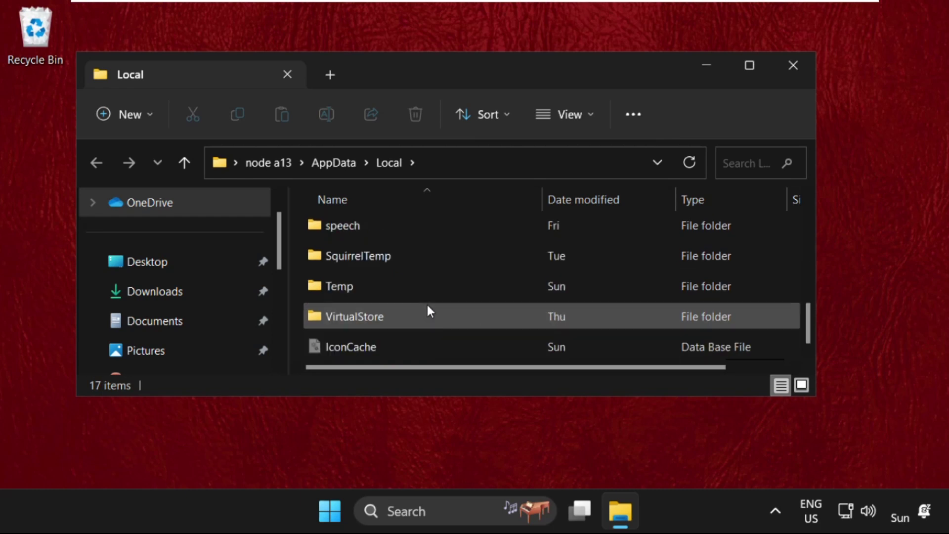
Step: Delete the IconCache file from the AppData\Local folder
click(365, 348)
mouse_move(351, 347)
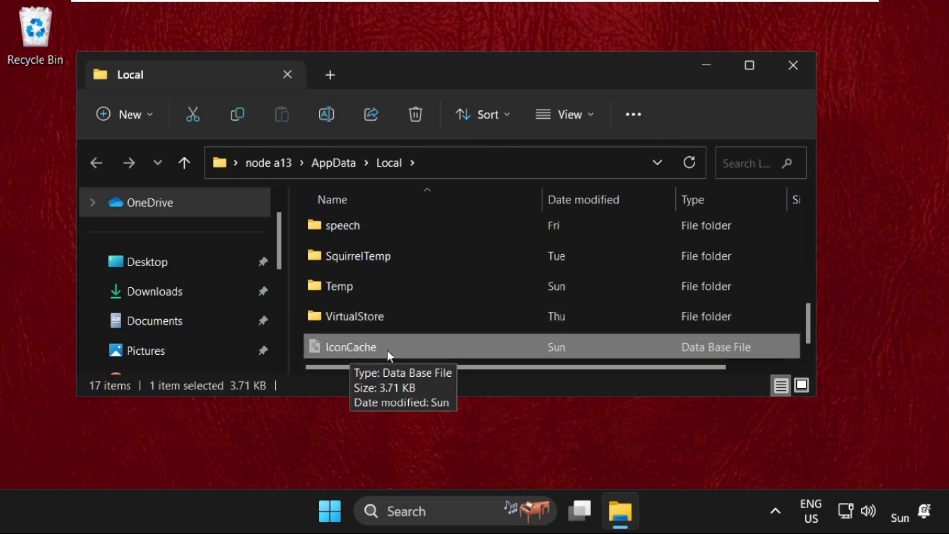
right_click(355, 348)
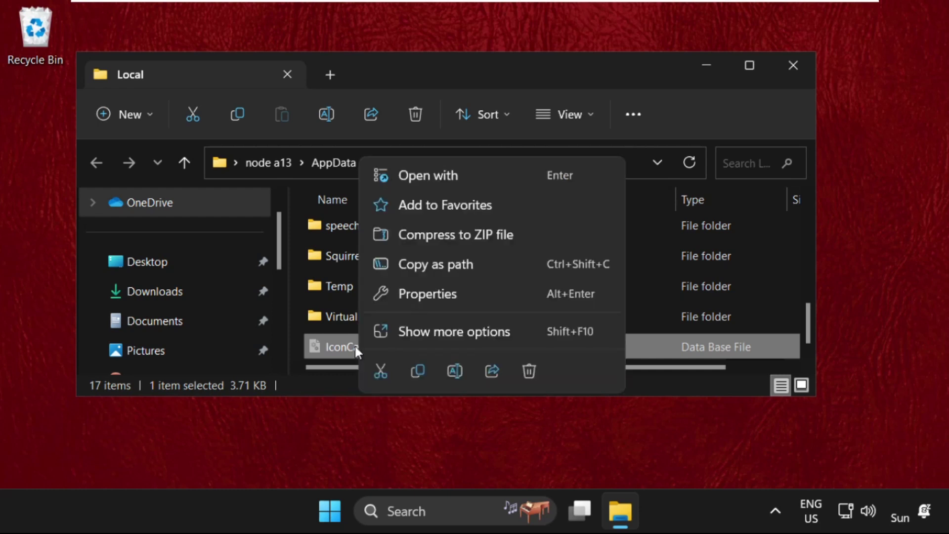
click(528, 370)
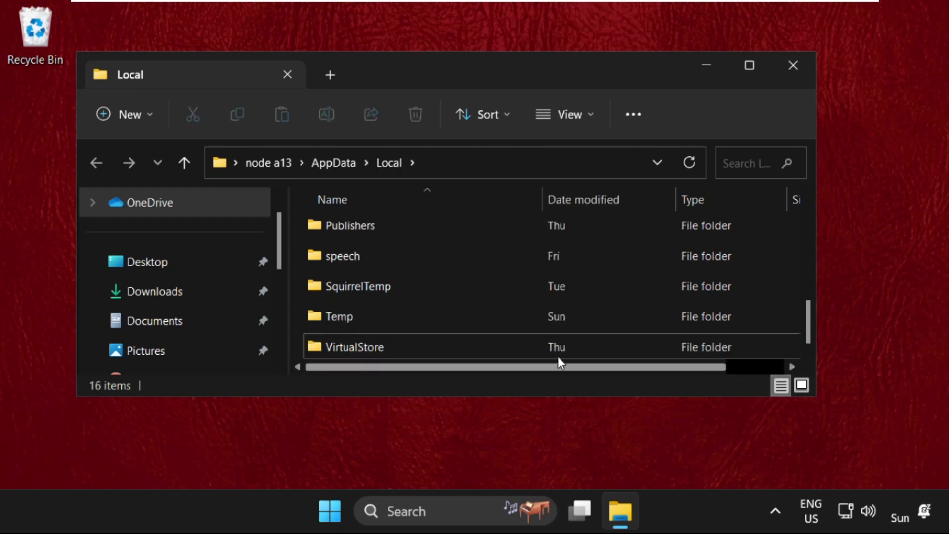
Step: Close File Explorer and launch Task Manager from Windows search
click(793, 65)
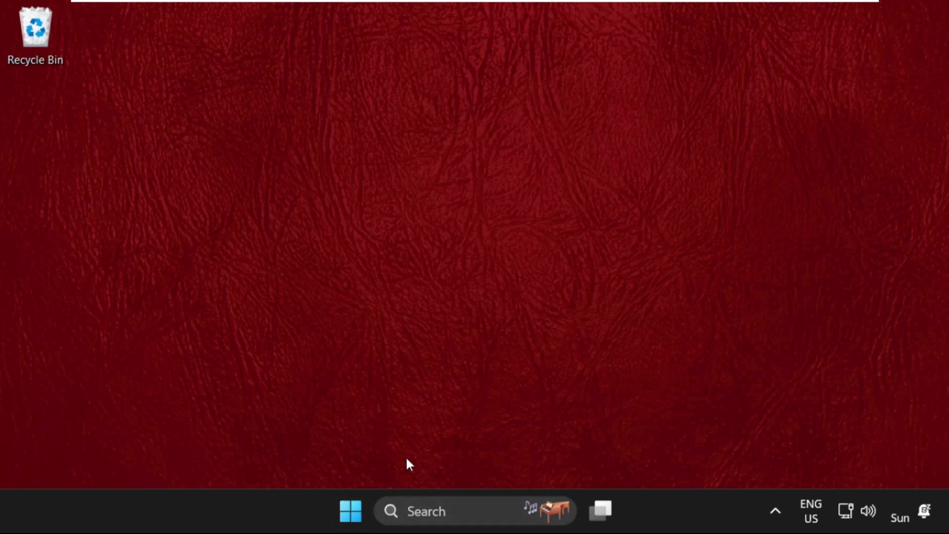
click(416, 510)
text(task)
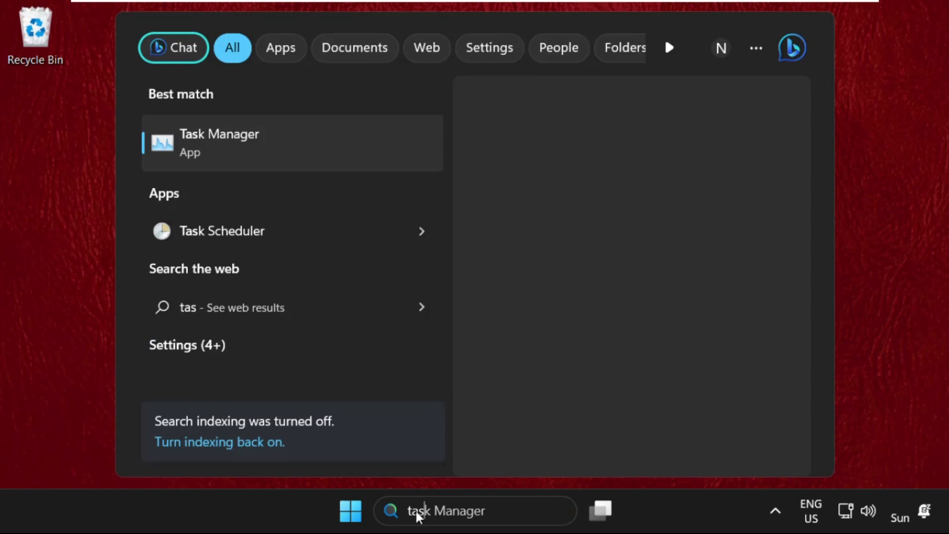
click(243, 144)
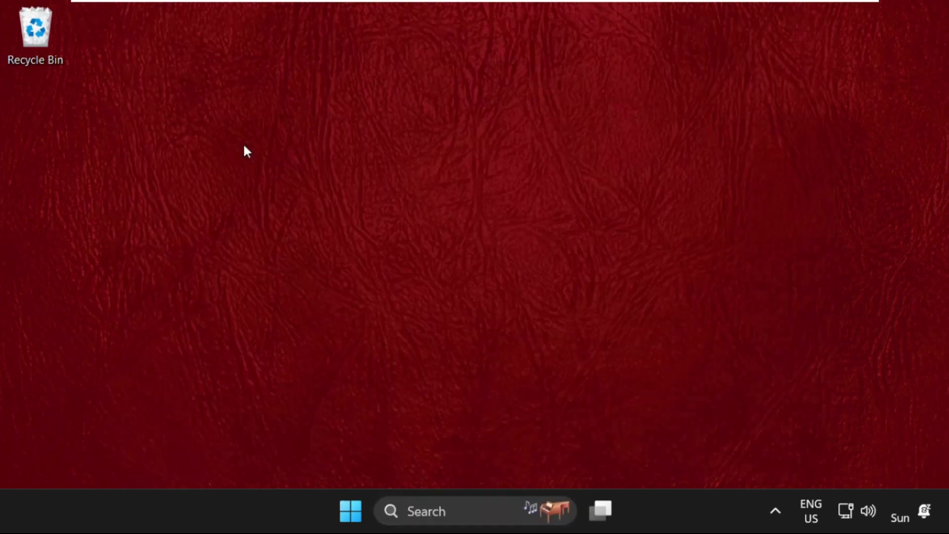
scroll(342, 210, down, 3)
scroll(256, 270, down, 3)
scroll(255, 269, down, 3)
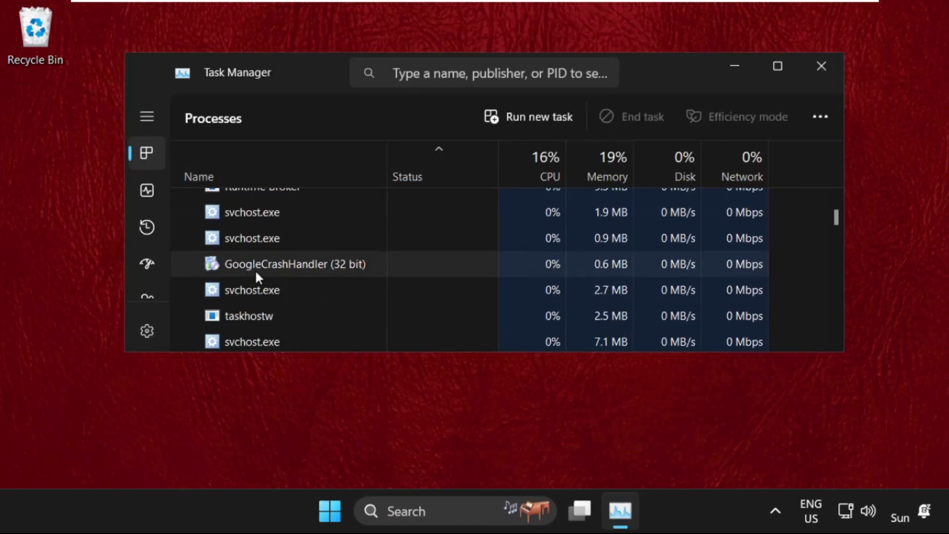
scroll(254, 270, down, 3)
scroll(258, 267, down, 2)
scroll(253, 248, down, 2)
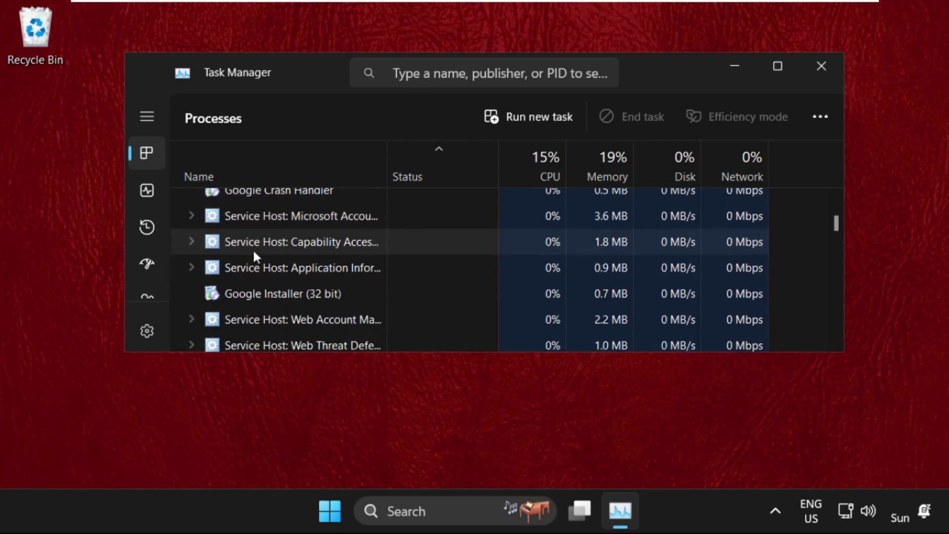
scroll(252, 249, down, 1)
scroll(253, 249, up, 2)
Step: Restart the Windows Explorer process, close Task Manager, and bring up the desktop menu to refresh
click(287, 245)
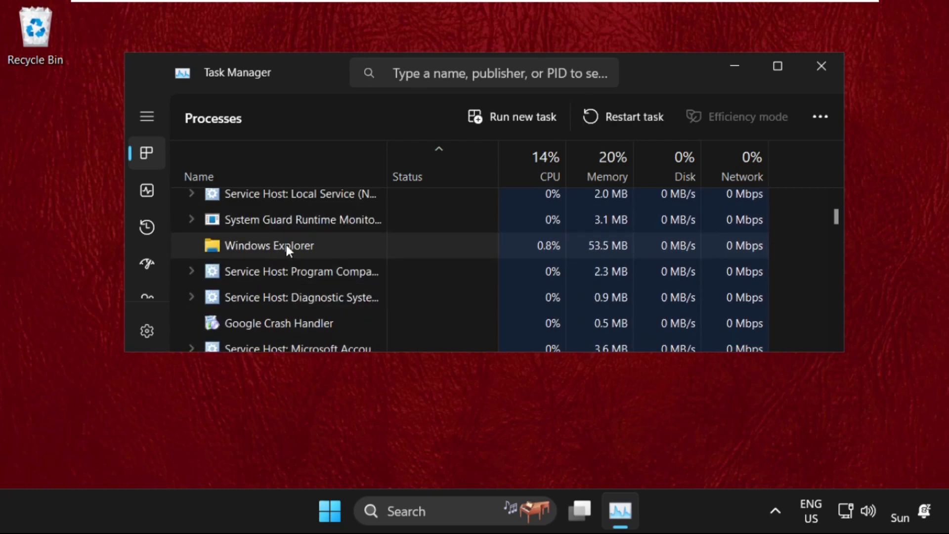
right_click(266, 243)
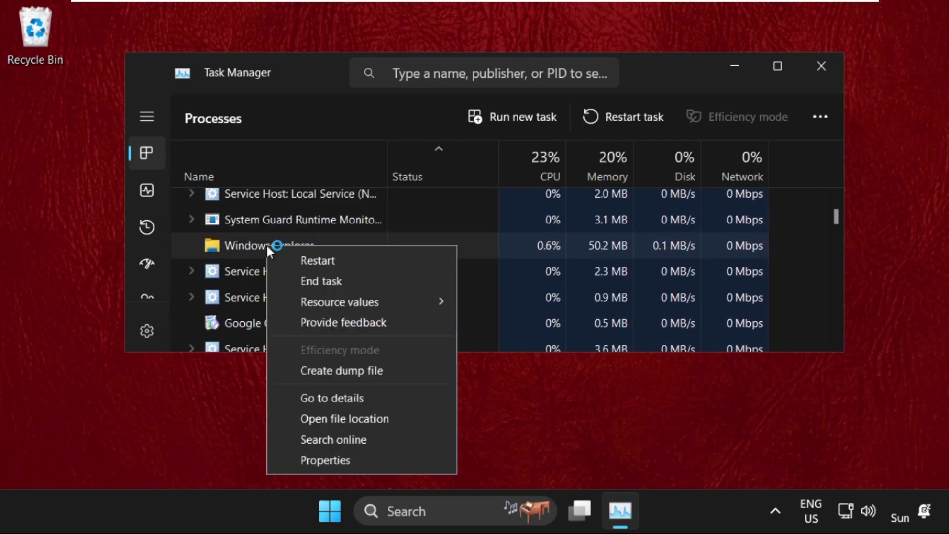
click(322, 262)
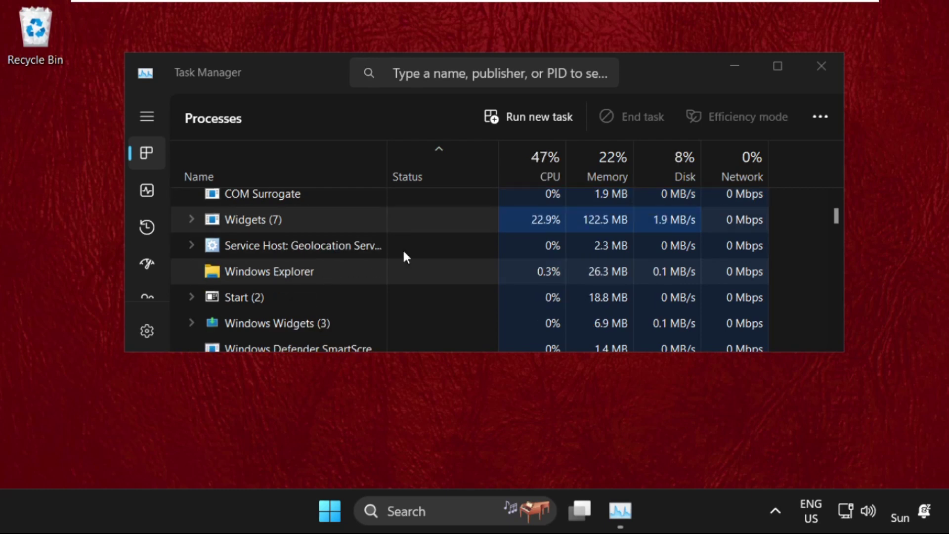
click(825, 65)
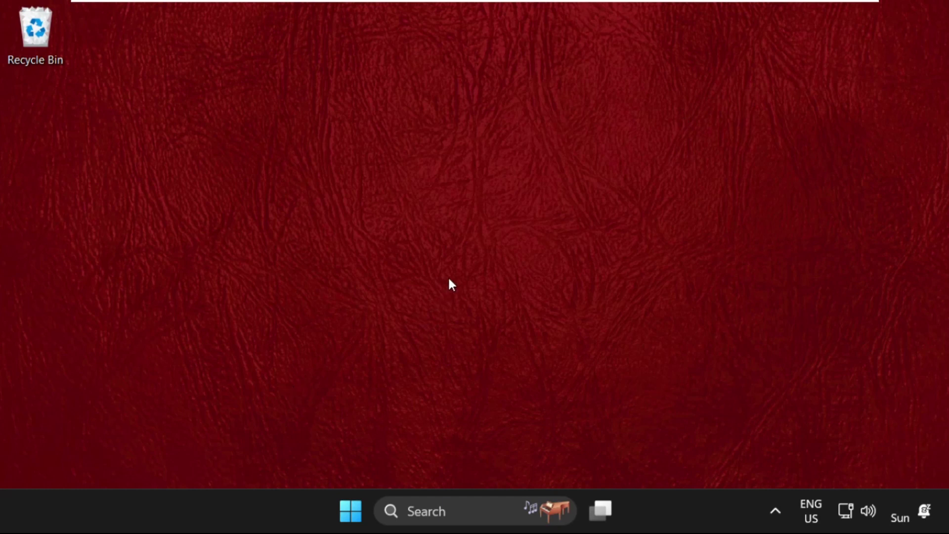
right_click(395, 210)
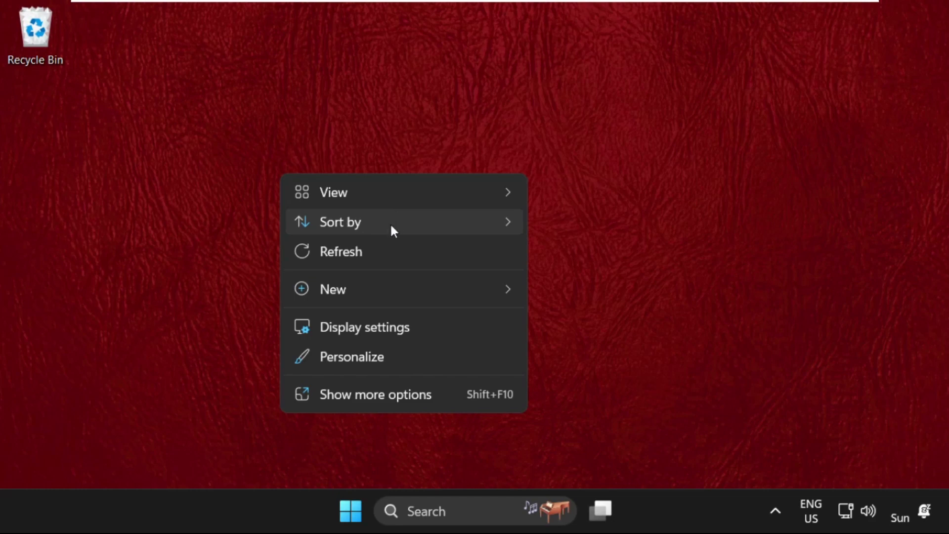